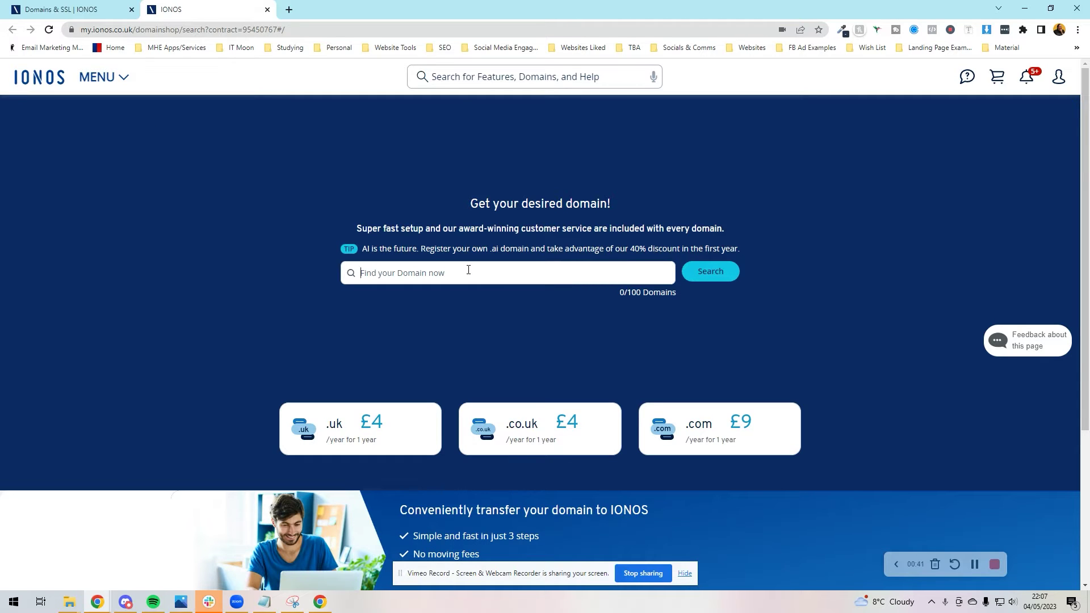
Step: Enter 'onlineincome.' into the IONOS domain search box
{"action": "type", "text": "online"}
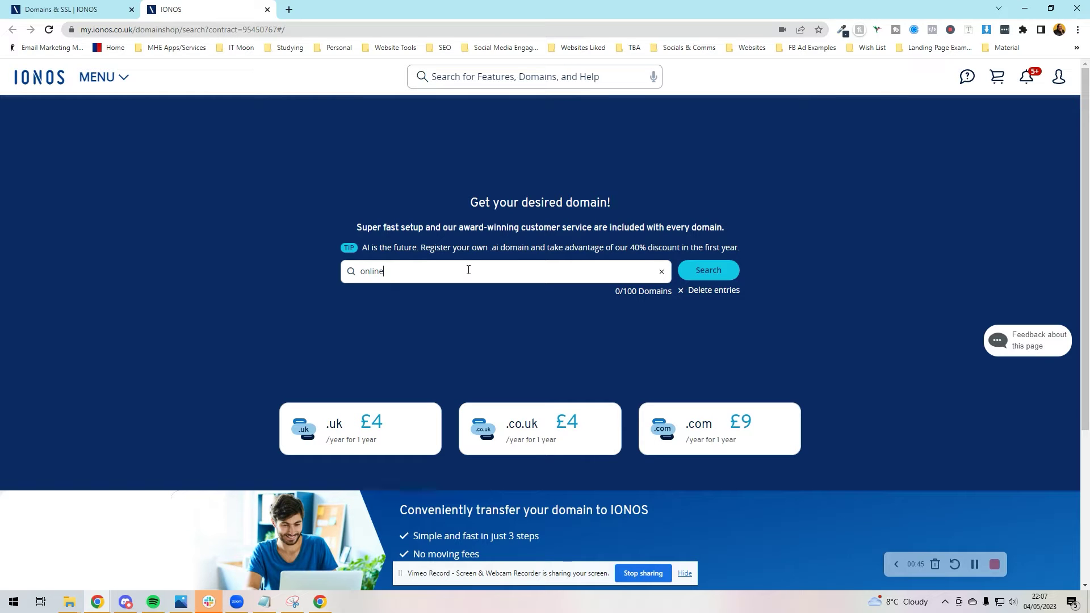
{"action": "type", "text": "income.academy"}
Step: Search for onlineincome.academy and add the available £21.60 domain to the basket
{"action": "key", "text": "Return"}
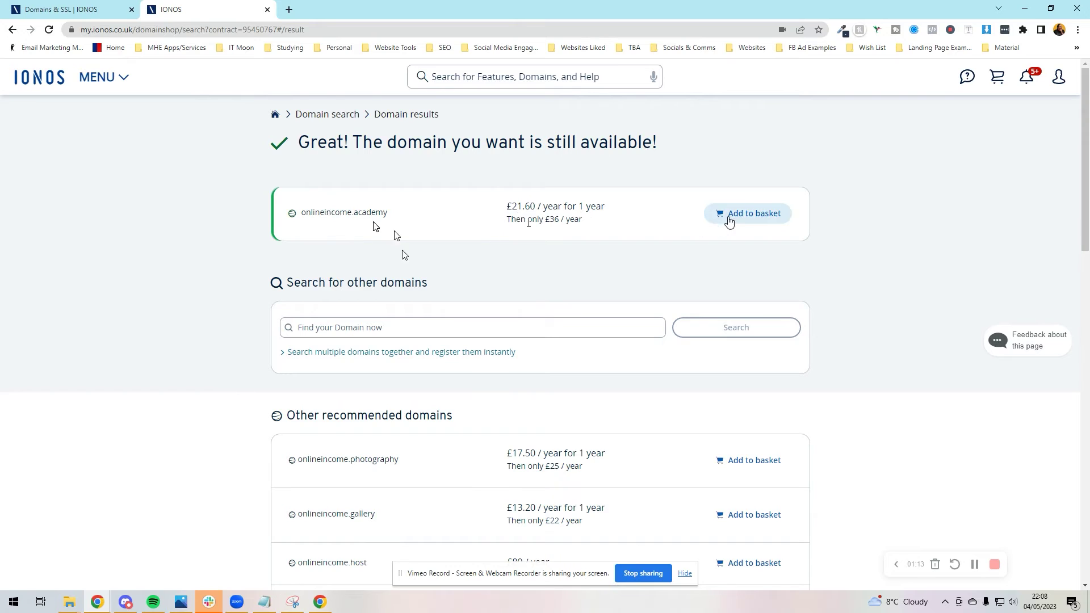
{"action": "left_click", "coordinate": [726, 218]}
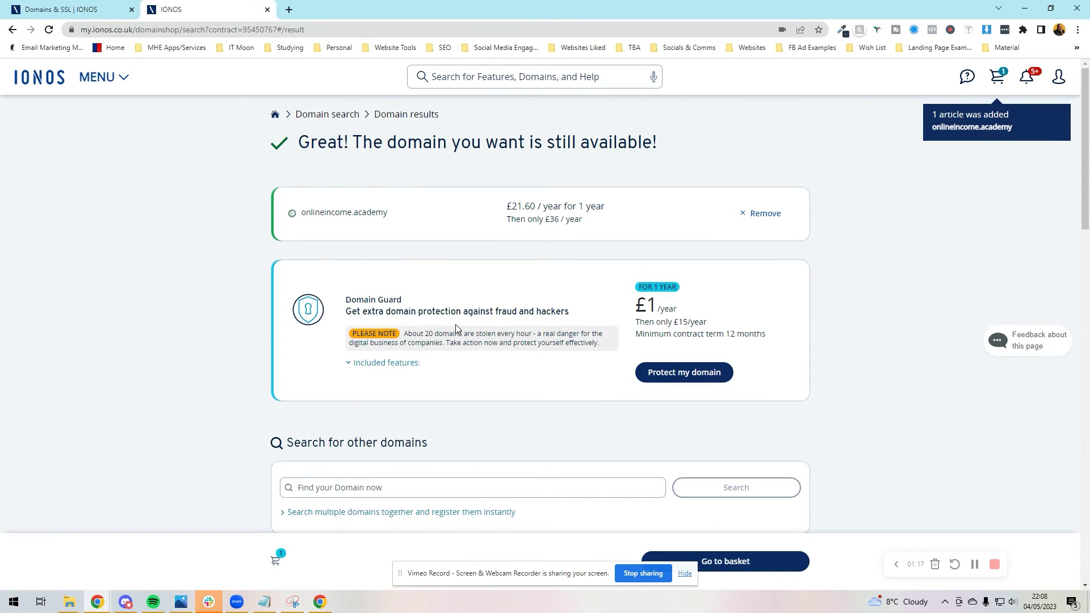
Step: Open the full basket and switch on free private registration for onlineincome.academy
{"action": "left_click", "coordinate": [1010, 79]}
{"action": "left_click", "coordinate": [840, 185]}
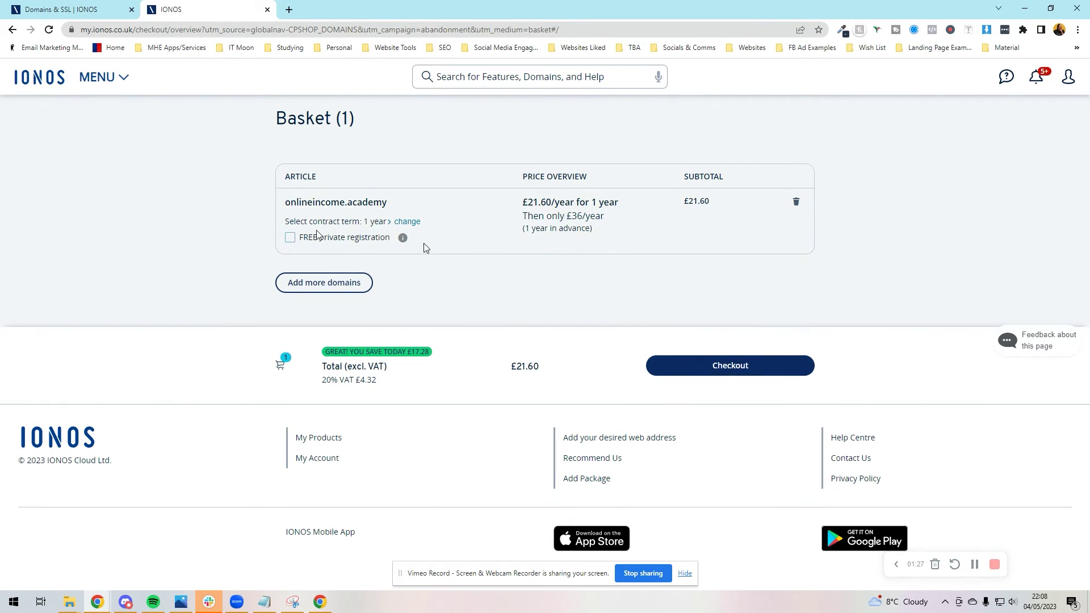
{"action": "mouse_move", "coordinate": [406, 242]}
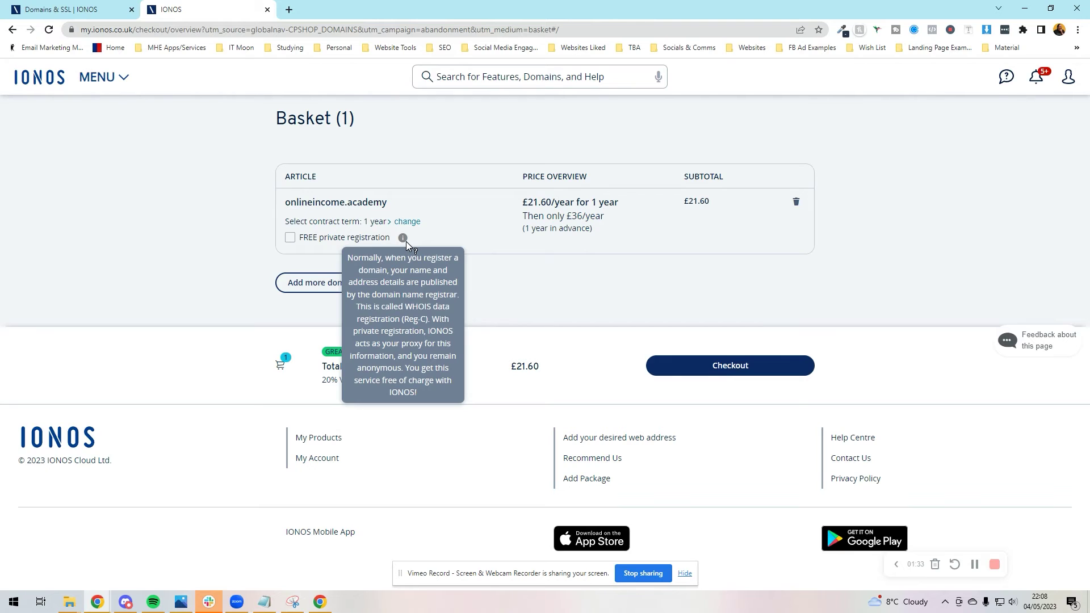
{"action": "left_click", "coordinate": [299, 239]}
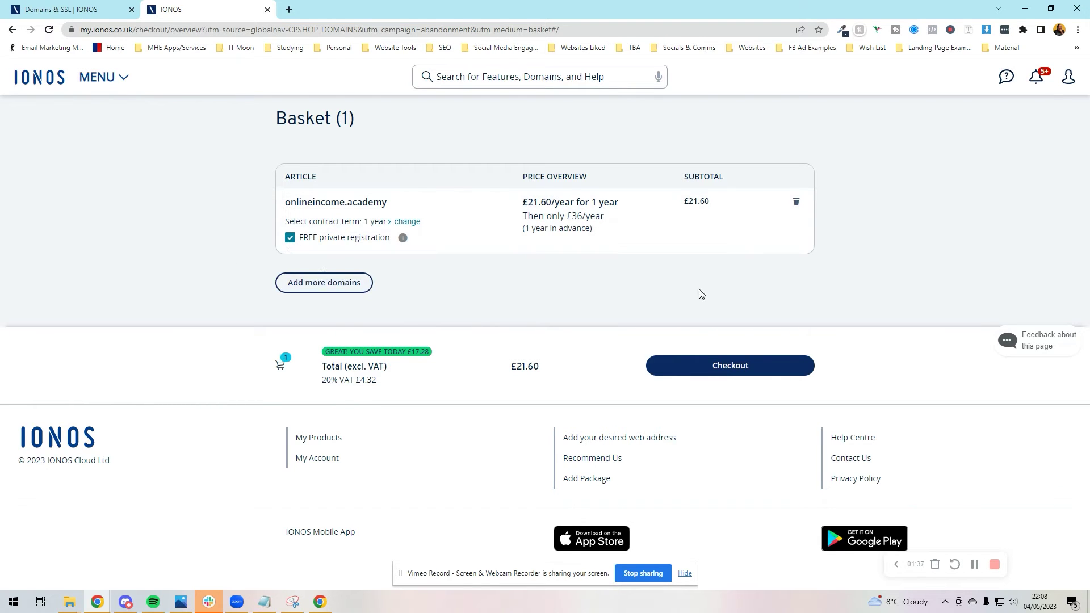
Step: Proceed to checkout and review the onlineincome.academy order overview
{"action": "left_click", "coordinate": [710, 365]}
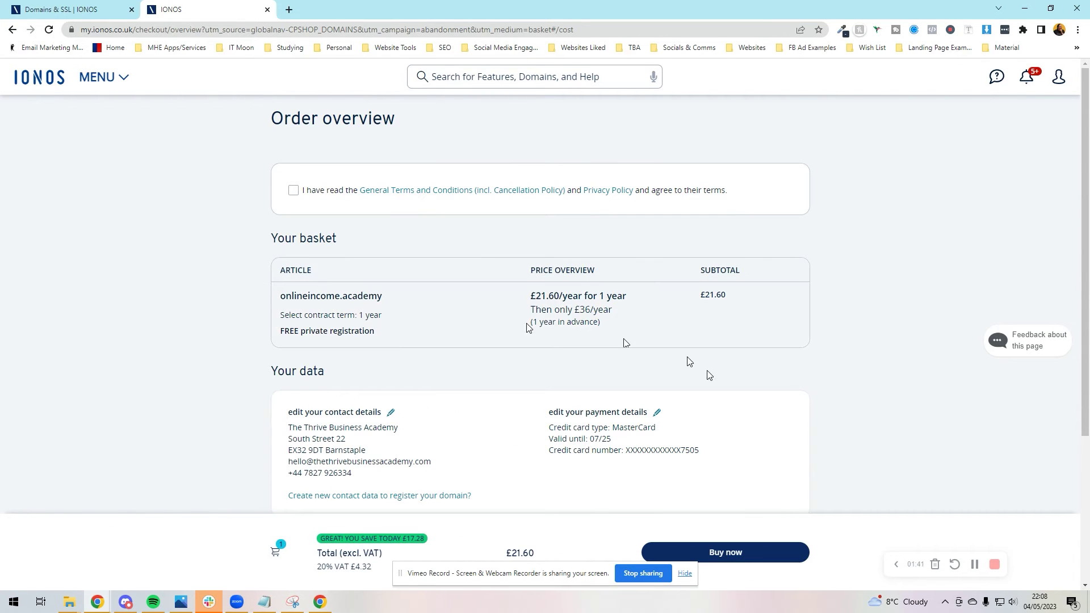
{"action": "scroll", "coordinate": [465, 309], "scroll_direction": "down", "scroll_amount": 4}
{"action": "scroll", "coordinate": [419, 294], "scroll_direction": "up", "scroll_amount": 4}
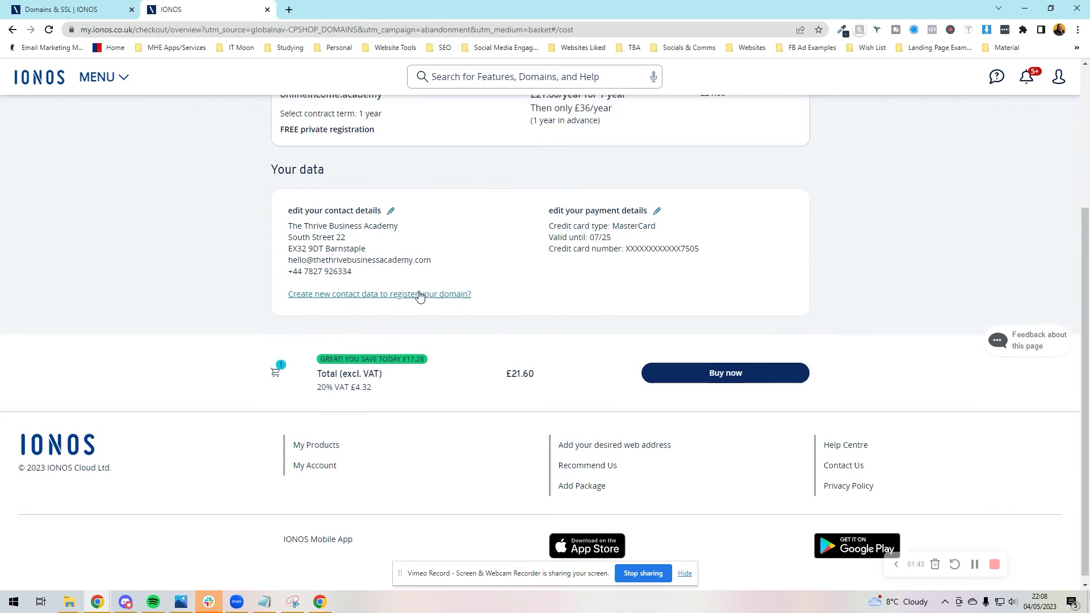
{"action": "scroll", "coordinate": [411, 284], "scroll_direction": "down", "scroll_amount": 4}
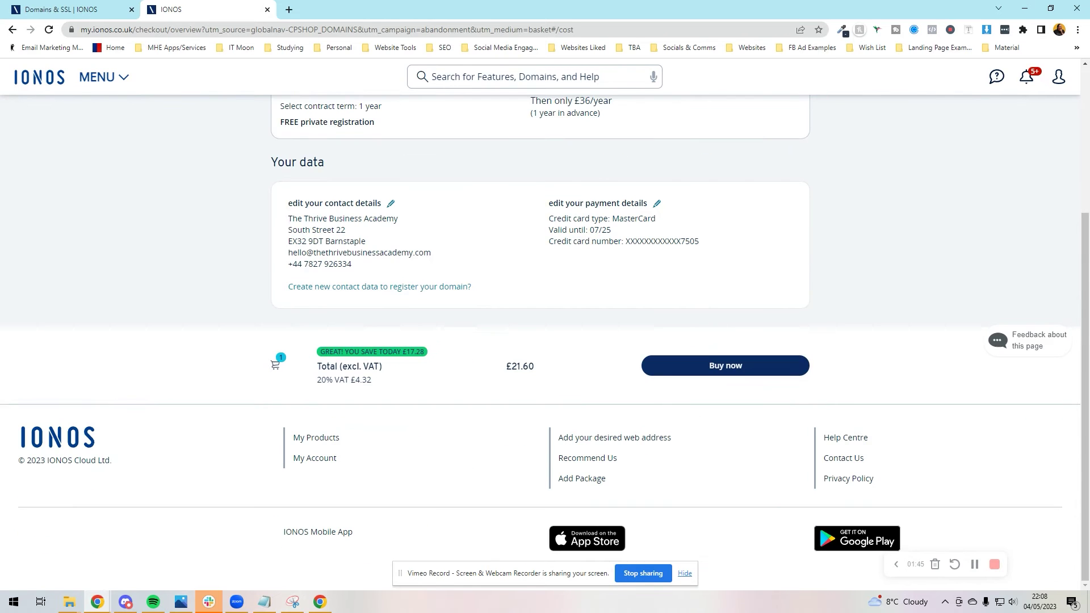
Step: Open the General Terms and Conditions and Privacy Policy pages in separate tabs
{"action": "left_click", "coordinate": [12, 30]}
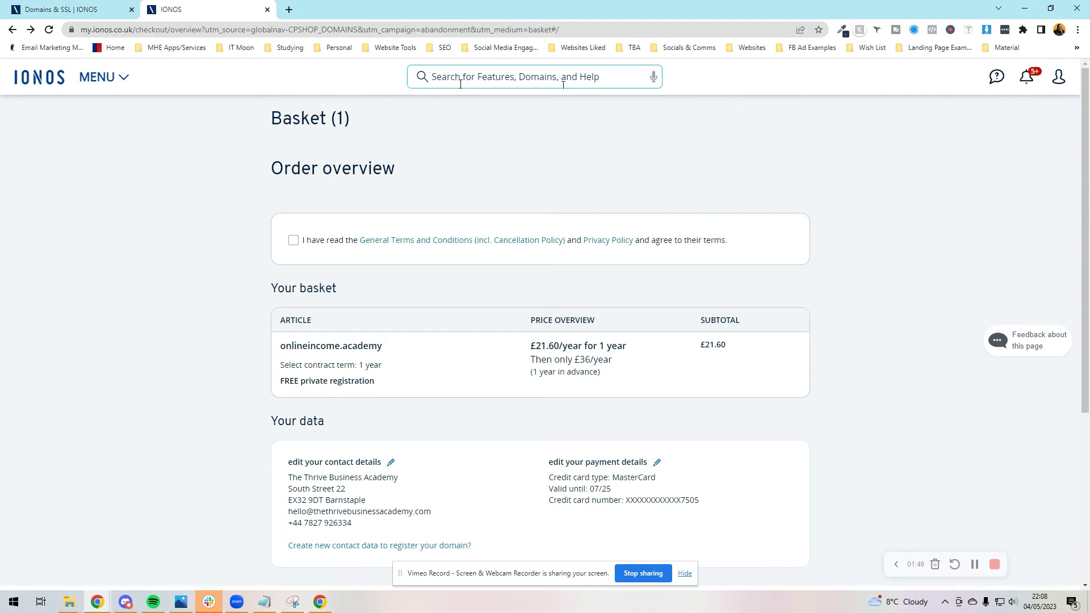
{"action": "scroll", "coordinate": [411, 90], "scroll_direction": "down", "scroll_amount": 1}
{"action": "scroll", "coordinate": [410, 90], "scroll_direction": "down", "scroll_amount": 4}
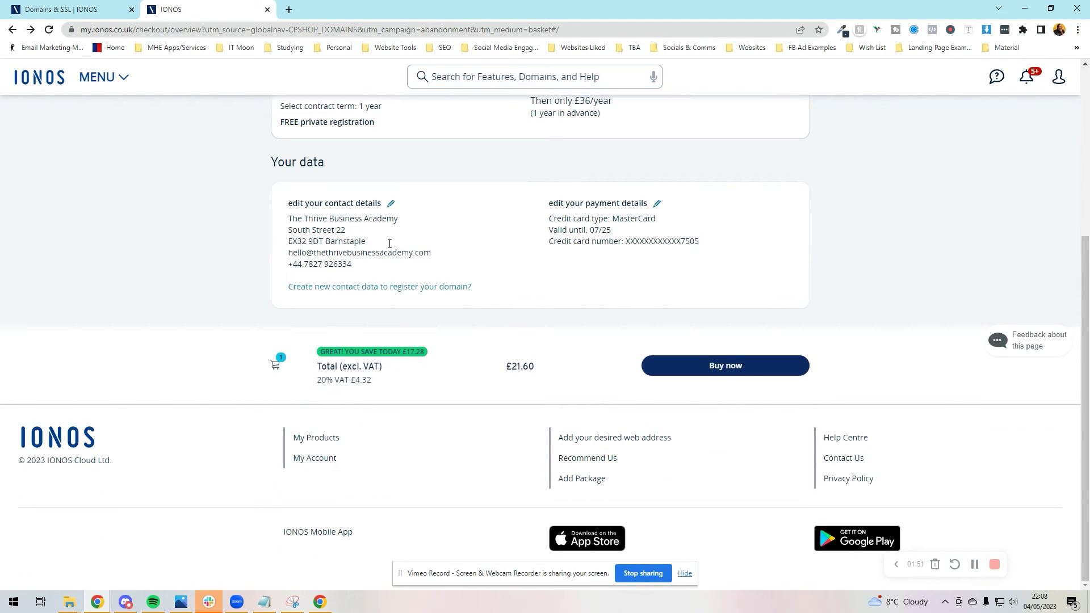
{"action": "scroll", "coordinate": [351, 230], "scroll_direction": "up", "scroll_amount": 3}
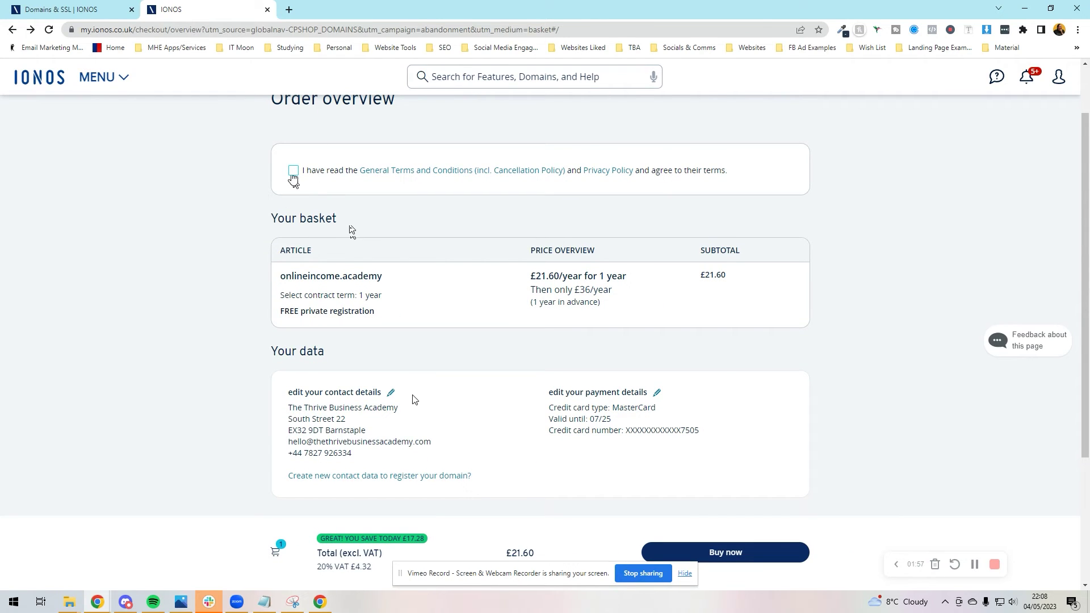
{"action": "left_click", "coordinate": [685, 573]}
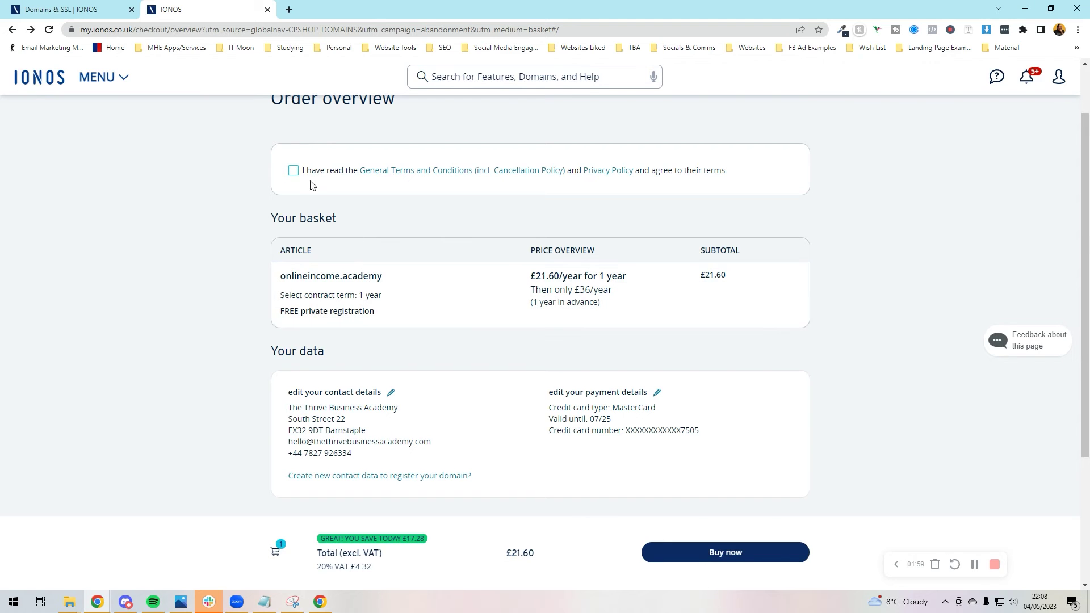
{"action": "scroll", "coordinate": [486, 329], "scroll_direction": "down", "scroll_amount": 3}
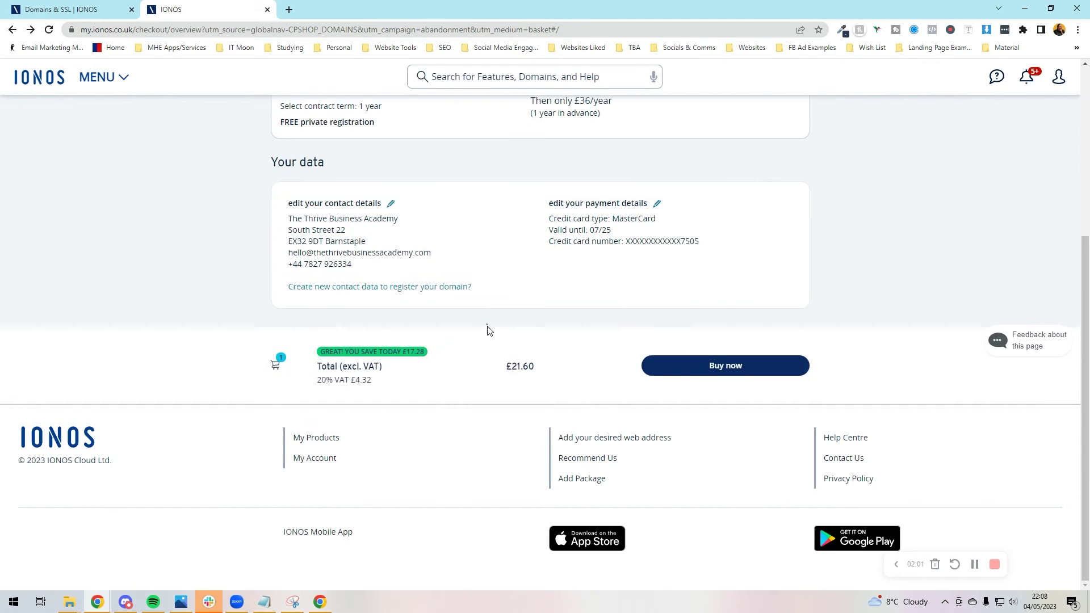
{"action": "scroll", "coordinate": [487, 325], "scroll_direction": "up", "scroll_amount": 4}
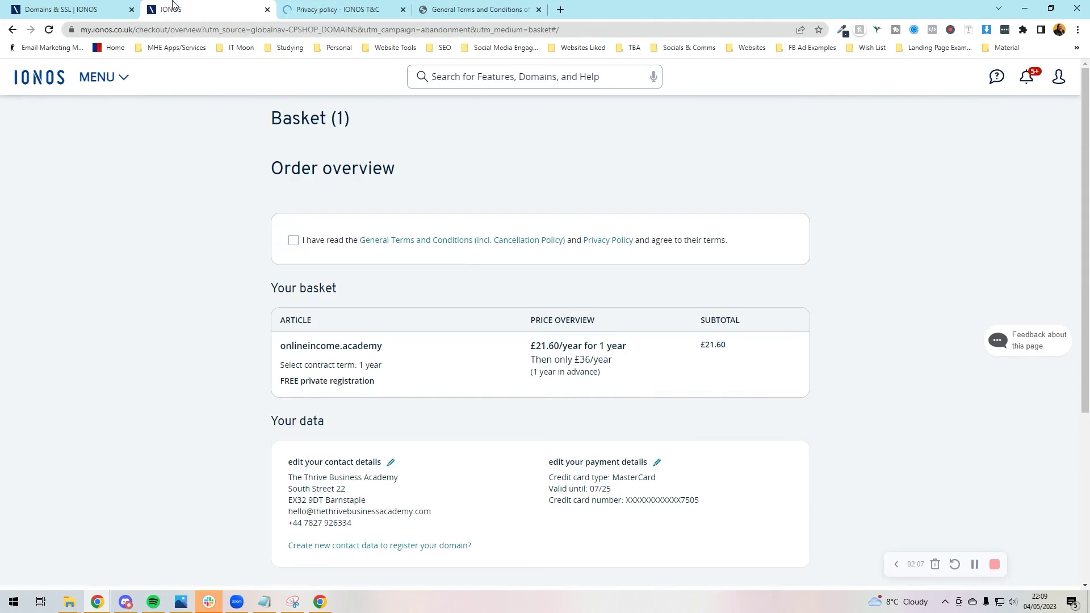
Step: Return to the basket and keep onlineincome.academy on the 1-year contract term
{"action": "left_click", "coordinate": [294, 240]}
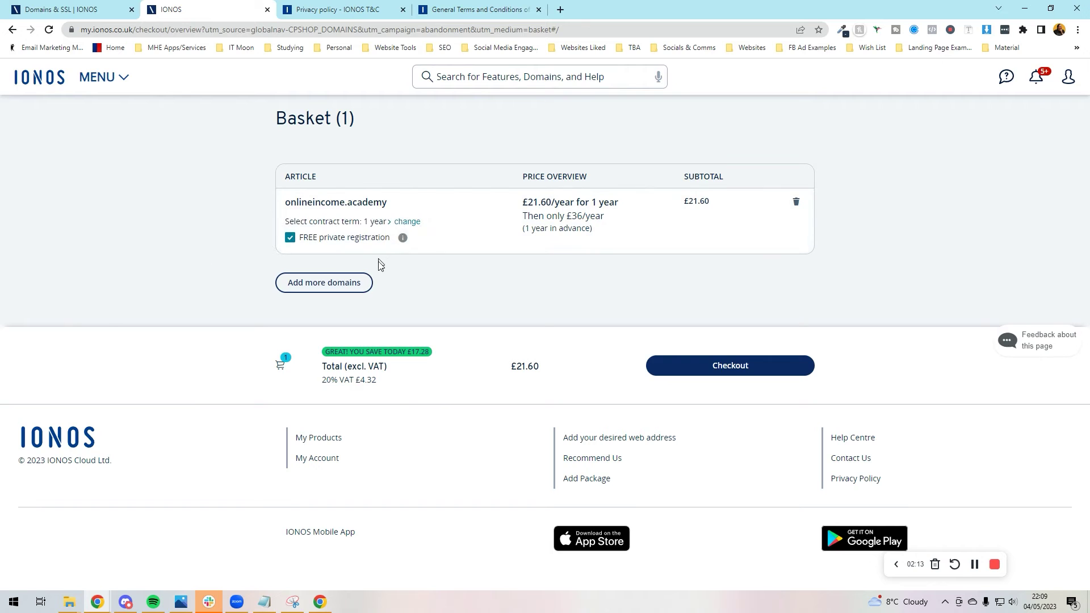
{"action": "left_click", "coordinate": [399, 224]}
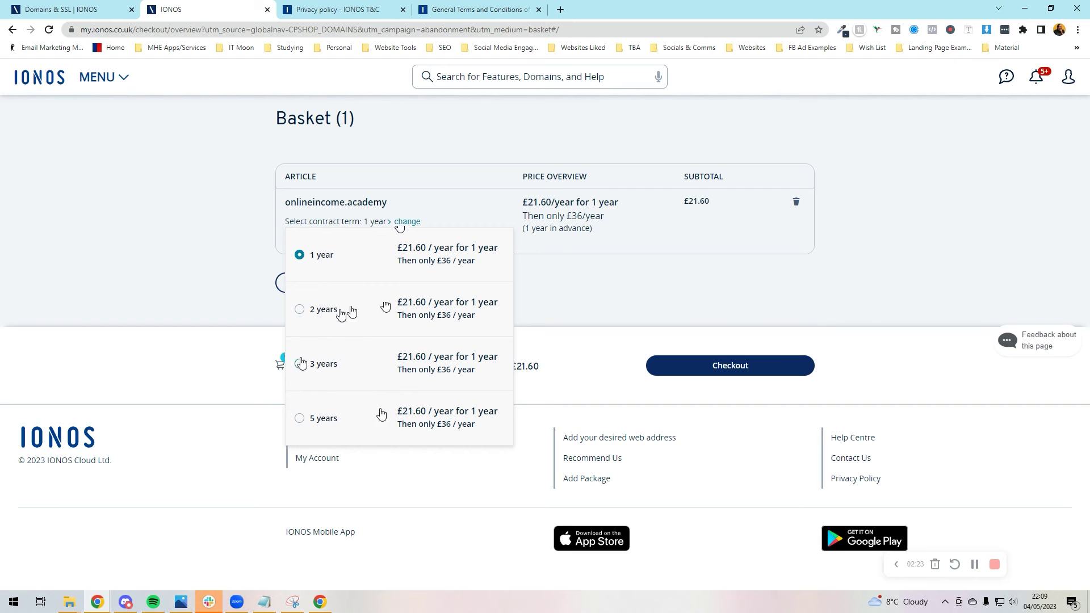
{"action": "left_click", "coordinate": [244, 271]}
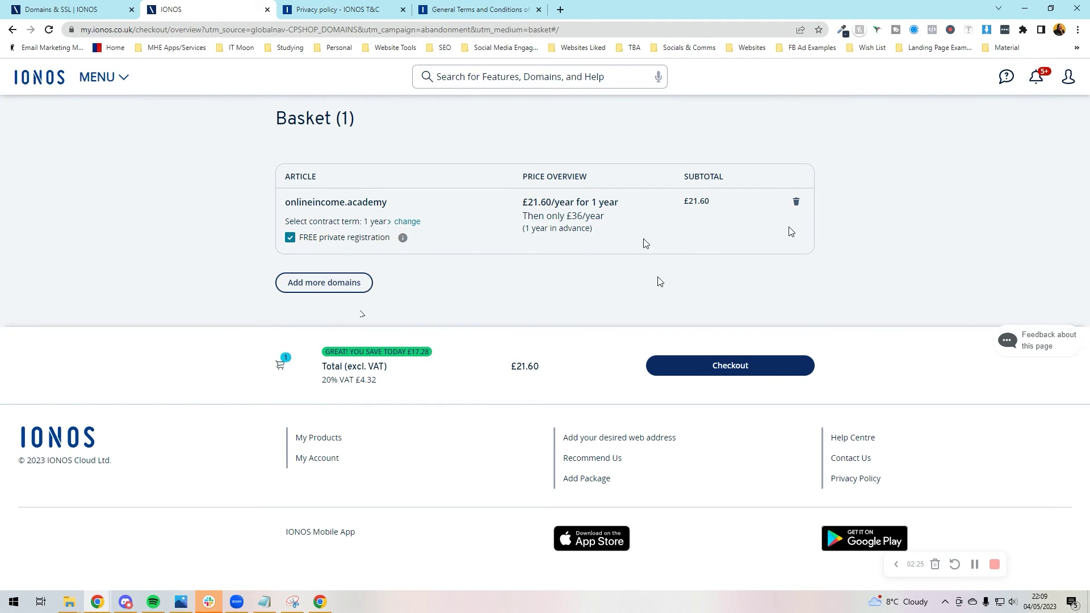
Step: Accept the terms, buy onlineincome.academy, and view the newly purchased product
{"action": "left_click", "coordinate": [697, 368]}
{"action": "left_click", "coordinate": [294, 192]}
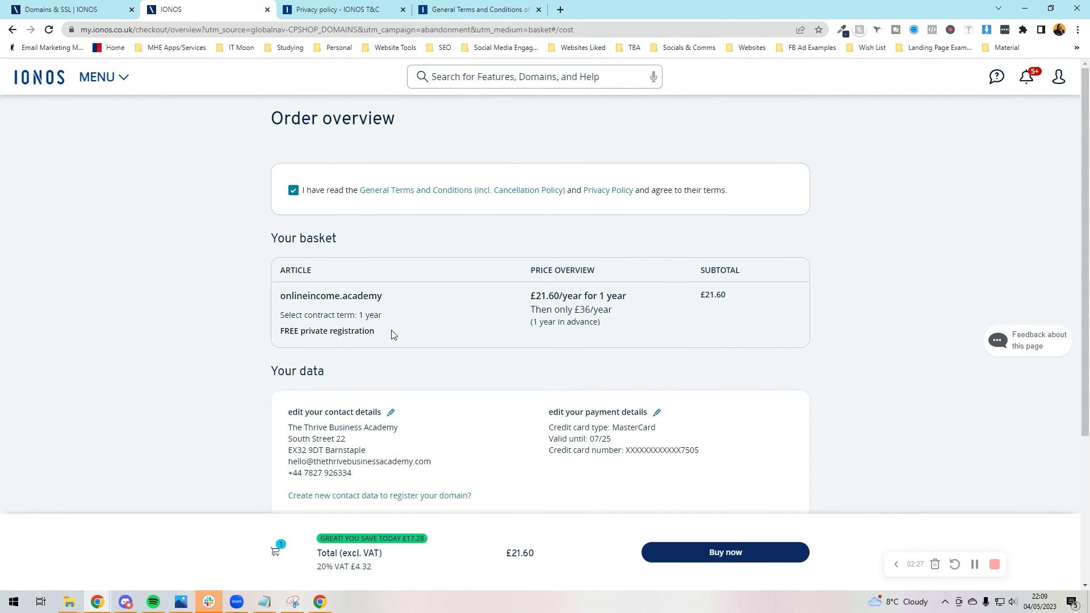
{"action": "scroll", "coordinate": [389, 333], "scroll_direction": "down", "scroll_amount": 2}
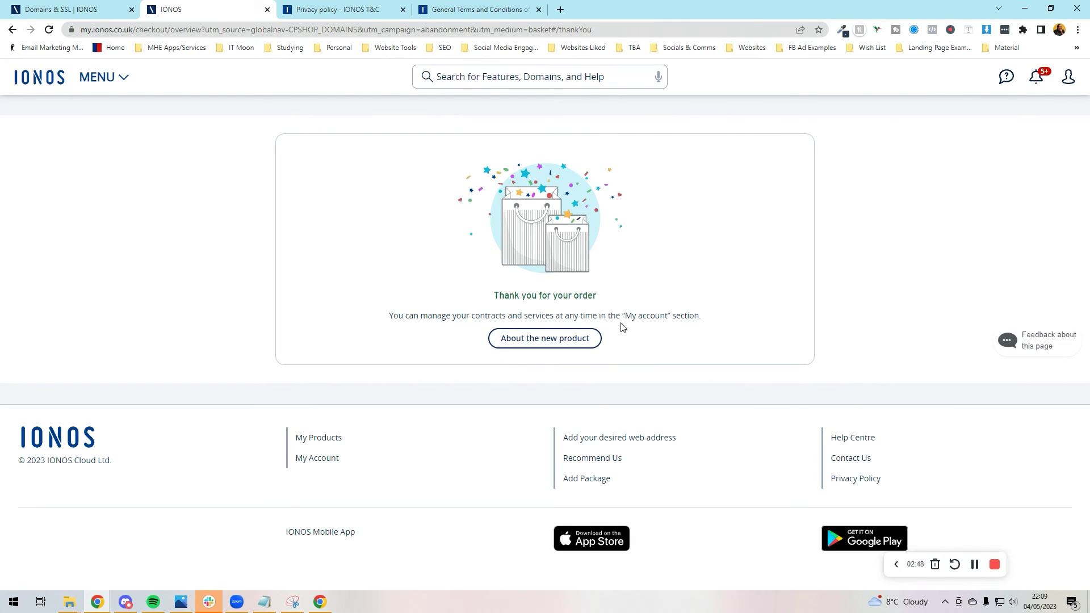
{"action": "left_click", "coordinate": [584, 340]}
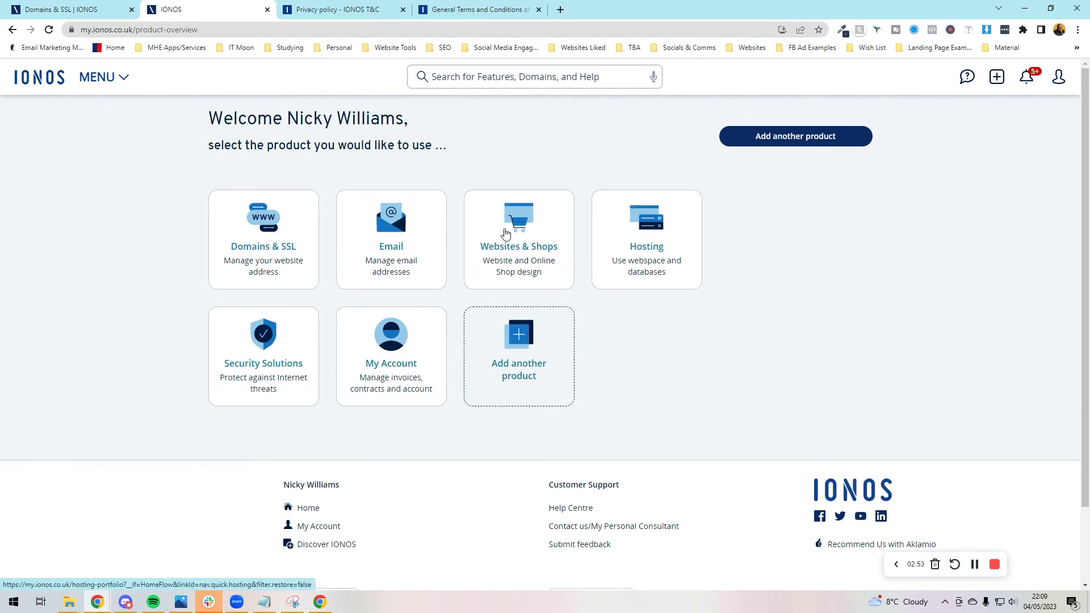
Step: Open Domains & SSL and refresh so onlineincome.academy appears in the domain list
{"action": "left_click", "coordinate": [276, 326]}
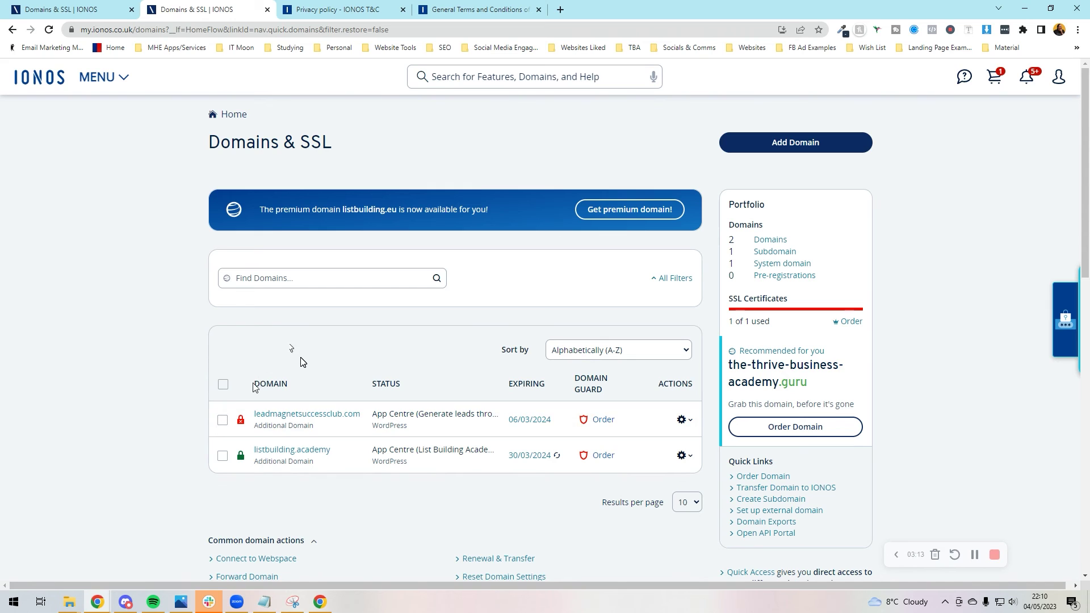
{"action": "left_click", "coordinate": [49, 31]}
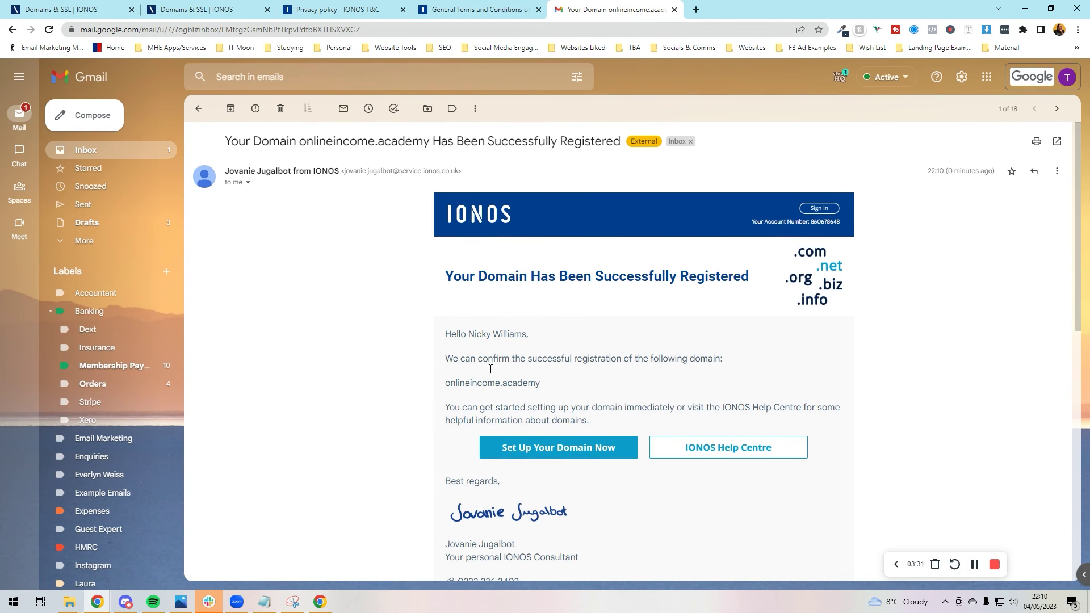
Step: From the Gmail registration email, start setting up onlineincome.academy with 'Set Up Your Domain Now'
{"action": "left_click", "coordinate": [547, 455]}
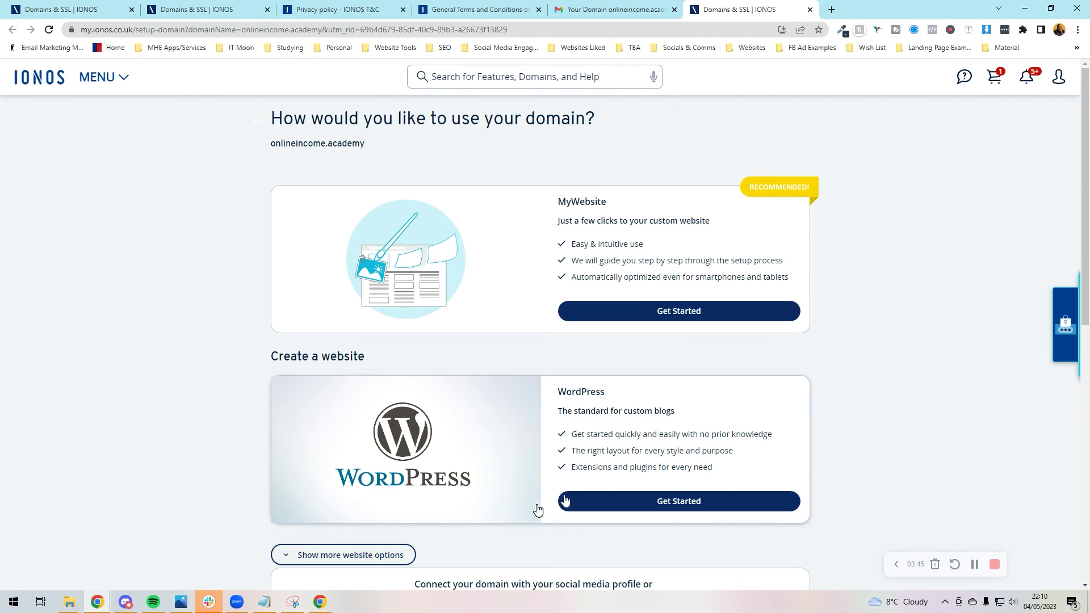
Step: Scroll through the setup options: MyWebsite, WordPress, social media and domain forwarding
{"action": "scroll", "coordinate": [467, 456], "scroll_direction": "down", "scroll_amount": 3}
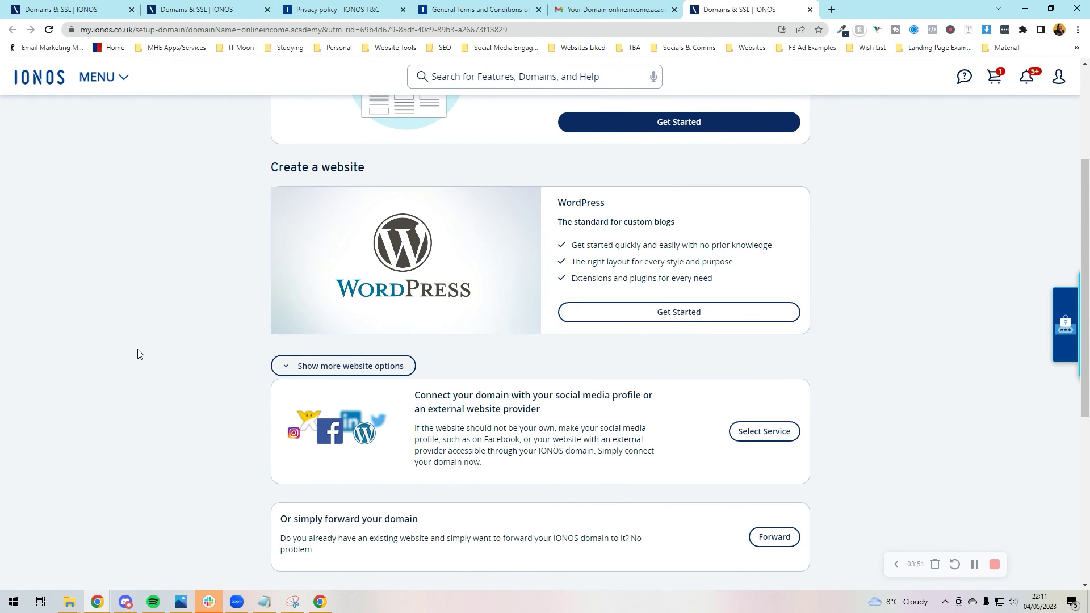
{"action": "scroll", "coordinate": [139, 351], "scroll_direction": "up", "scroll_amount": 3}
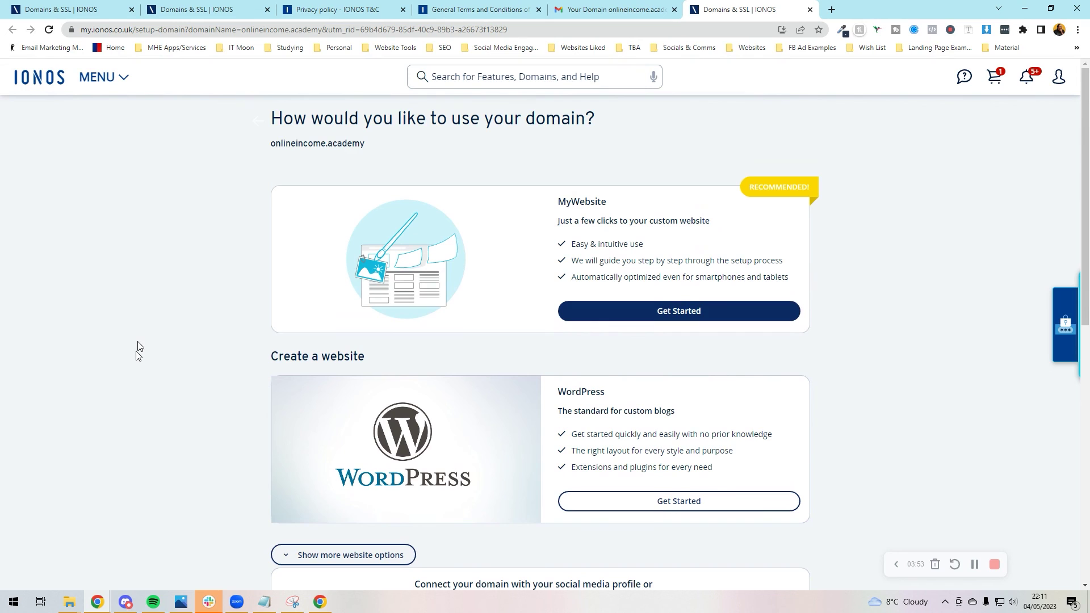